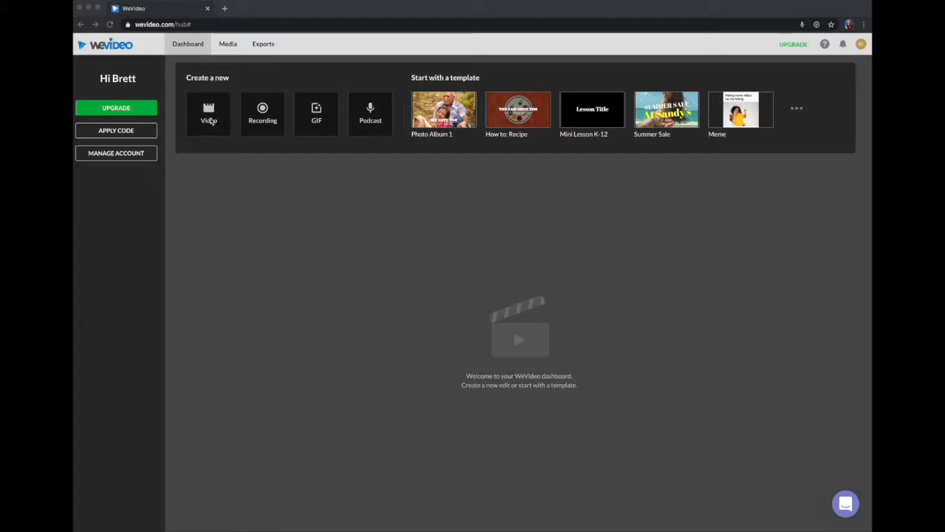
- Create a new video project in the Horizontal 16:9 format and start editing it
left_click(211, 116)
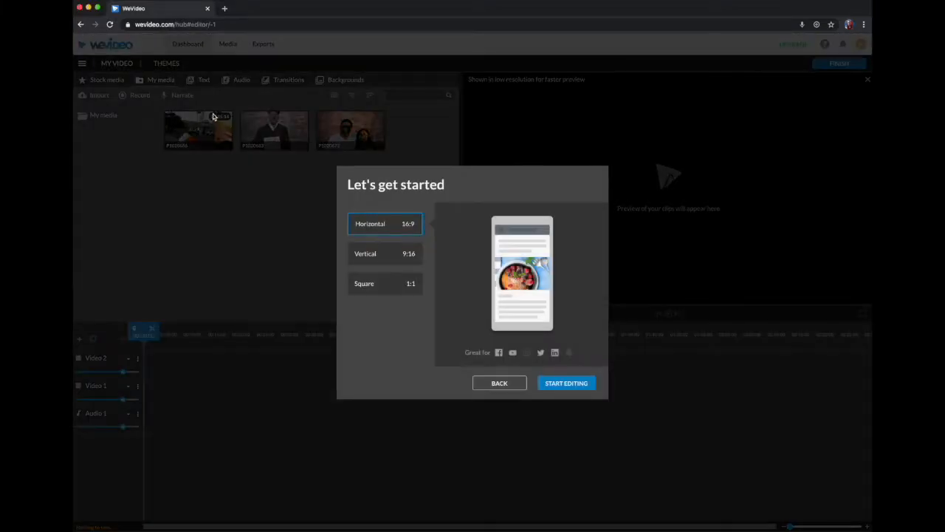
left_click(380, 261)
left_click(378, 280)
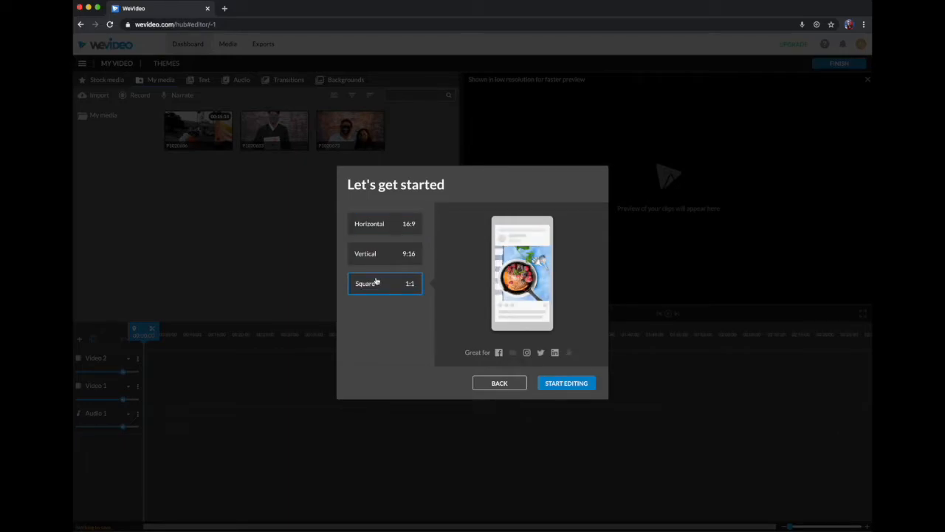
left_click(379, 232)
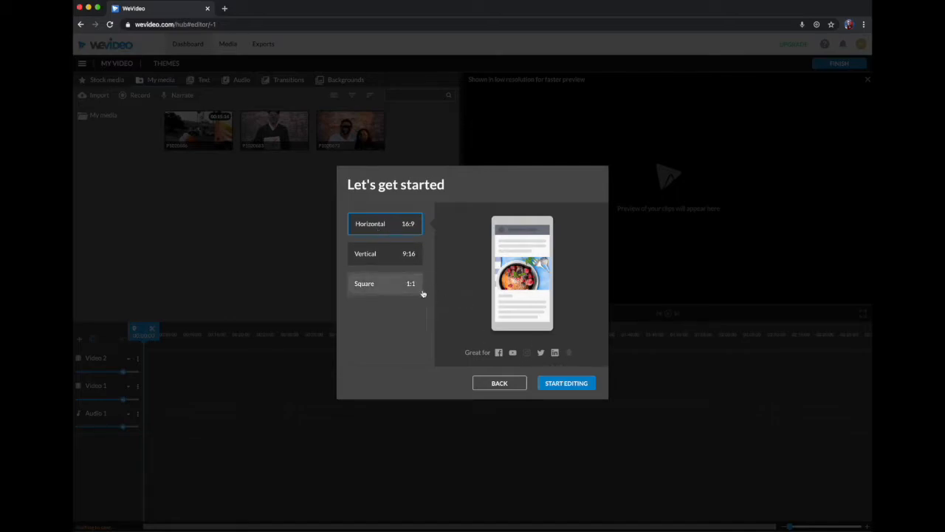
left_click(564, 383)
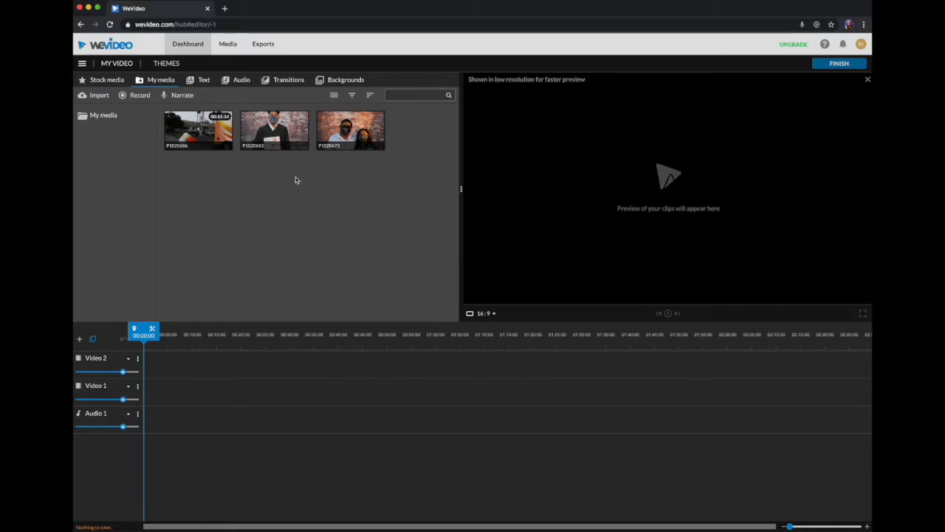
- Import the photo P1020673.JPG from the Desktop folder into the project's media
left_click(95, 96)
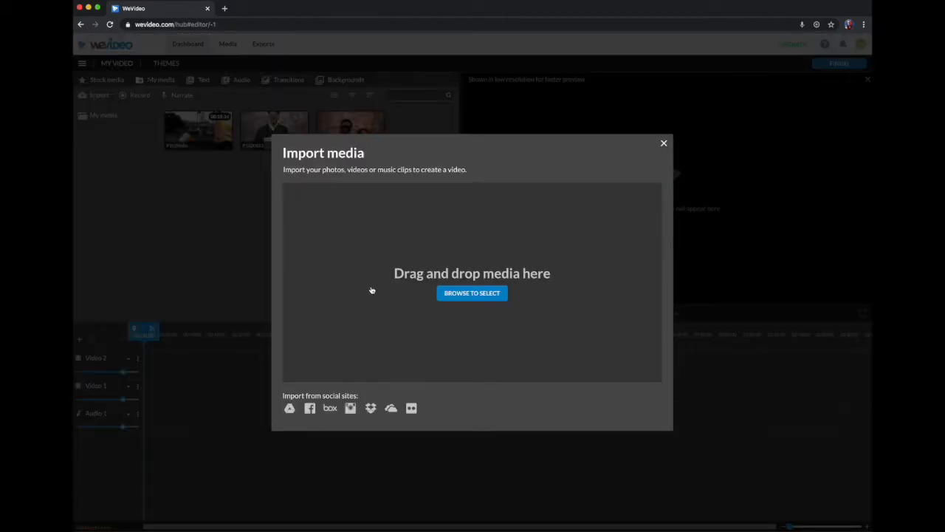
left_click(464, 294)
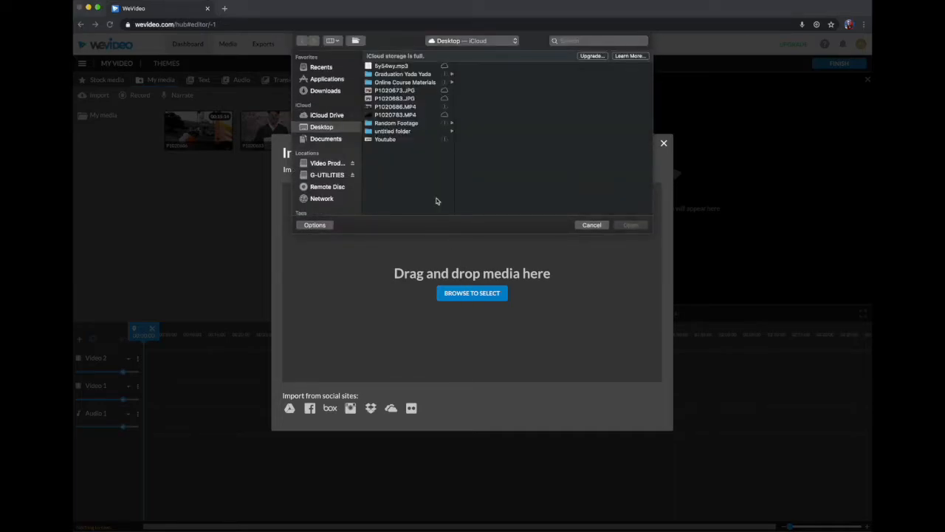
left_click(393, 91)
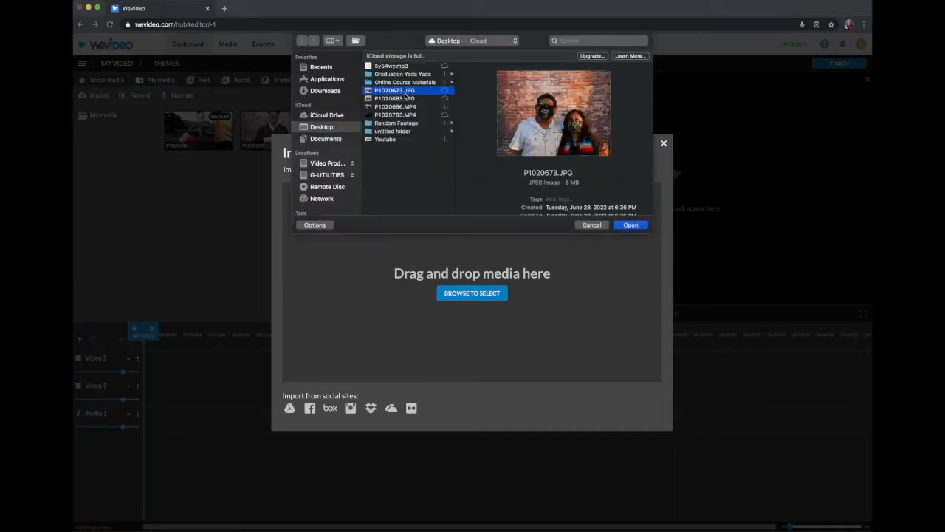
left_click(631, 225)
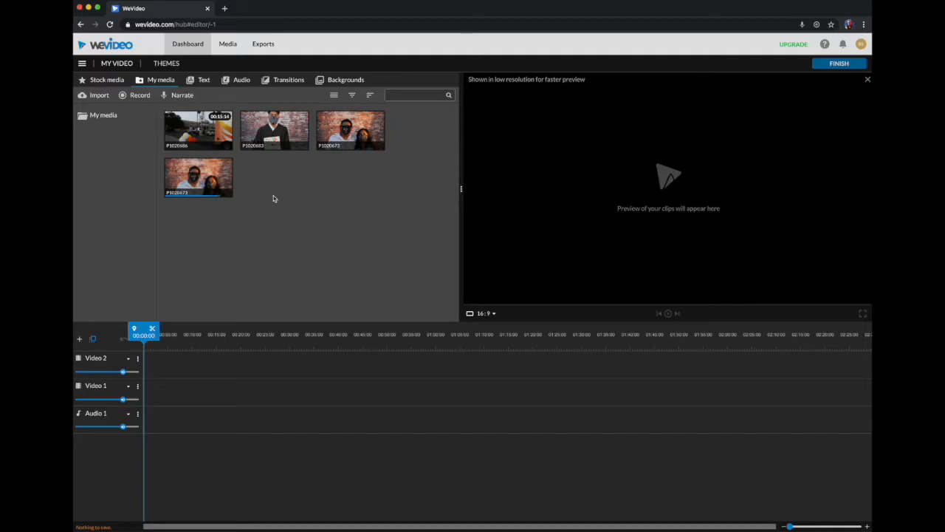
- Place photos P1020683 and P1020673 back to back from the start of the Video 1 track and play them back
left_click_drag(278, 131, 155, 385)
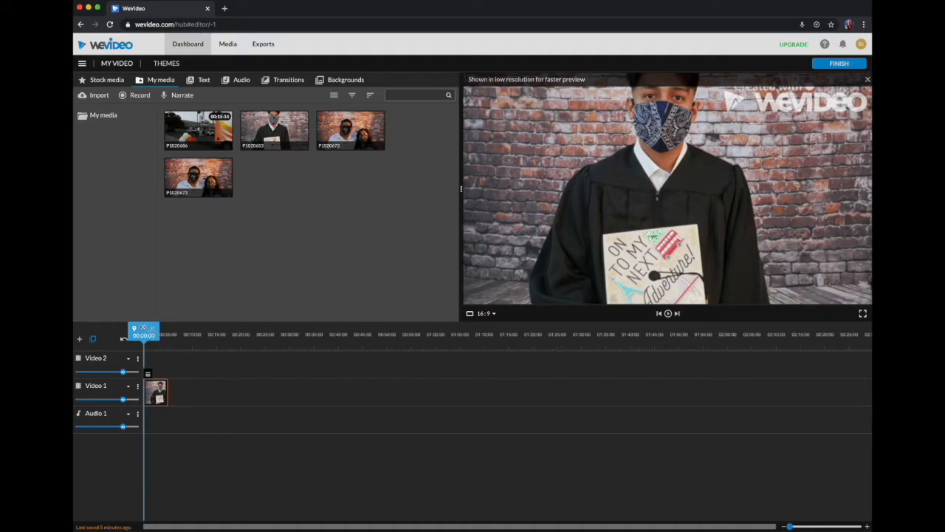
left_click(143, 327)
mouse_move(143, 327)
left_mouse_down()
mouse_move(167, 327)
mouse_move(142, 329)
left_mouse_up()
left_click(339, 133)
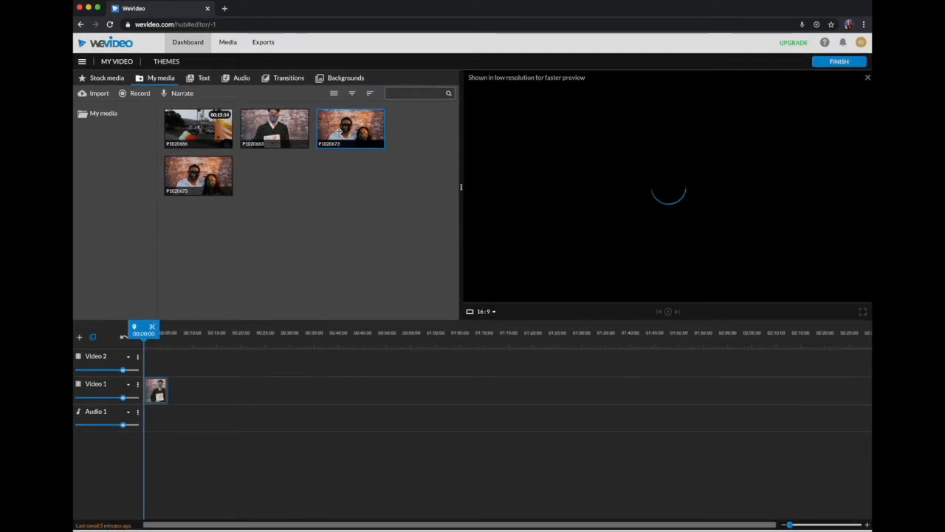
left_click_drag(338, 133, 183, 390)
mouse_move(167, 328)
left_mouse_down()
mouse_move(151, 328)
mouse_move(177, 328)
left_mouse_up()
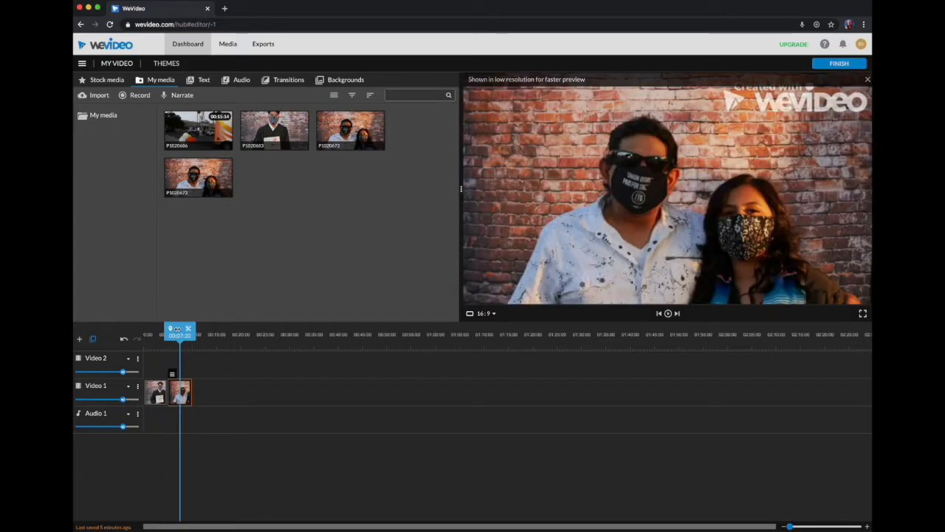
left_click_drag(178, 328, 138, 329)
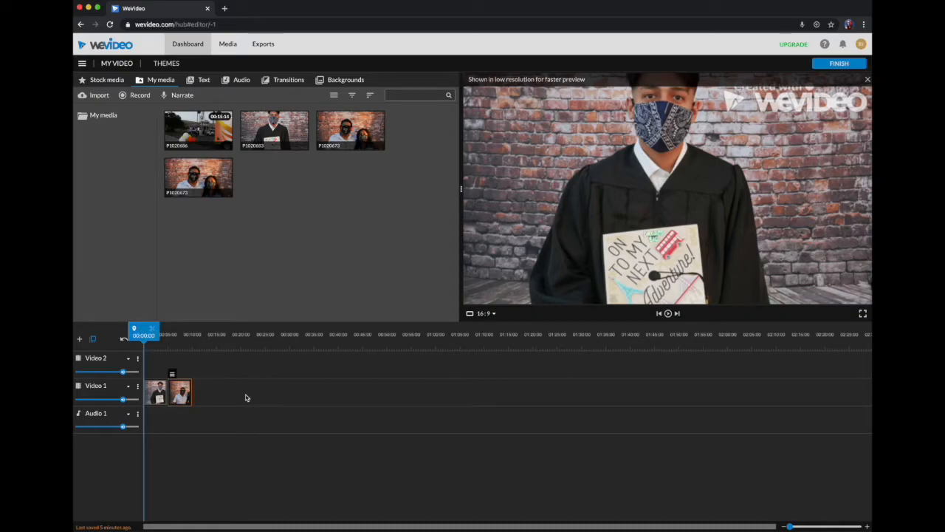
key("space")
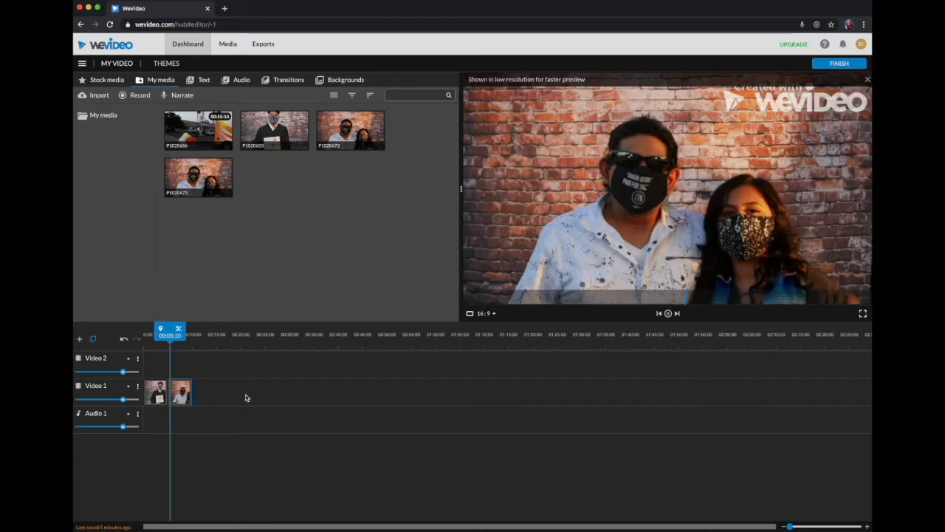
key("space")
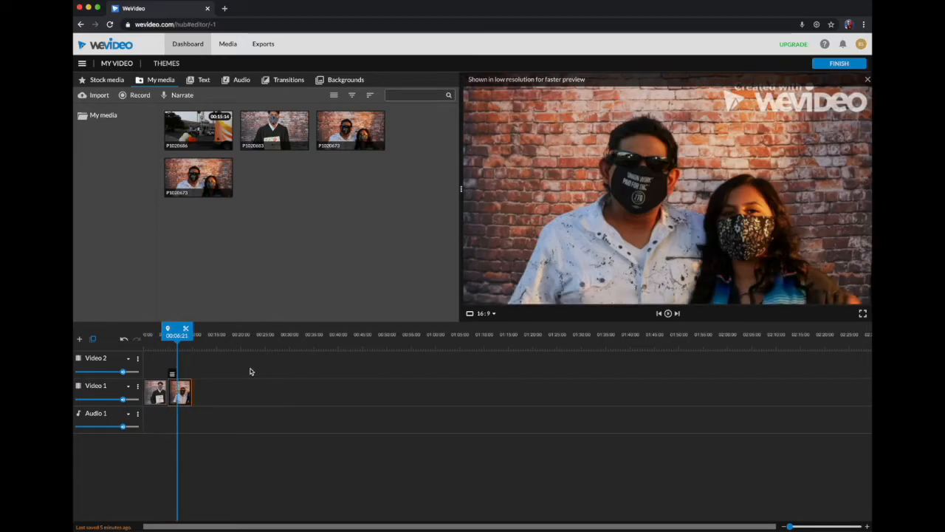
- Import the music file 5y54wy.mp3 from the Desktop, place it at the start of the Audio 1 track and play it
left_click(87, 96)
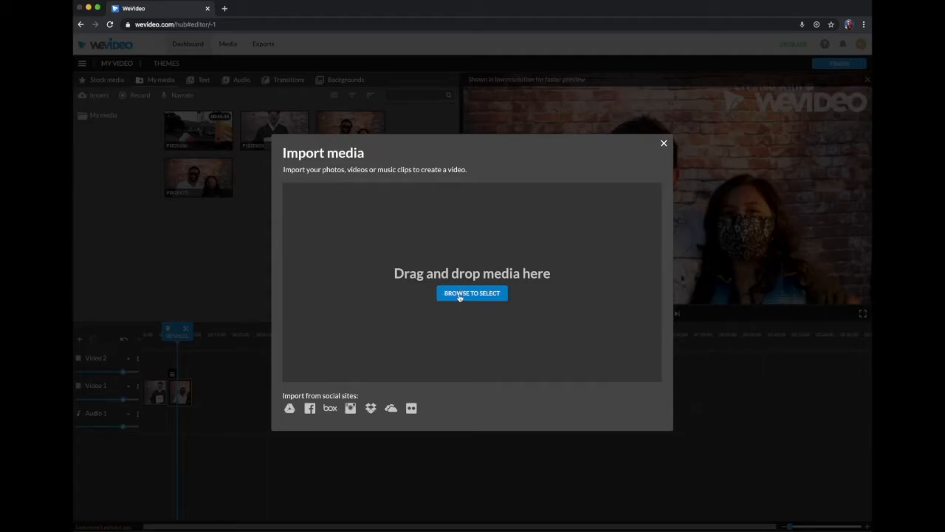
left_click(460, 295)
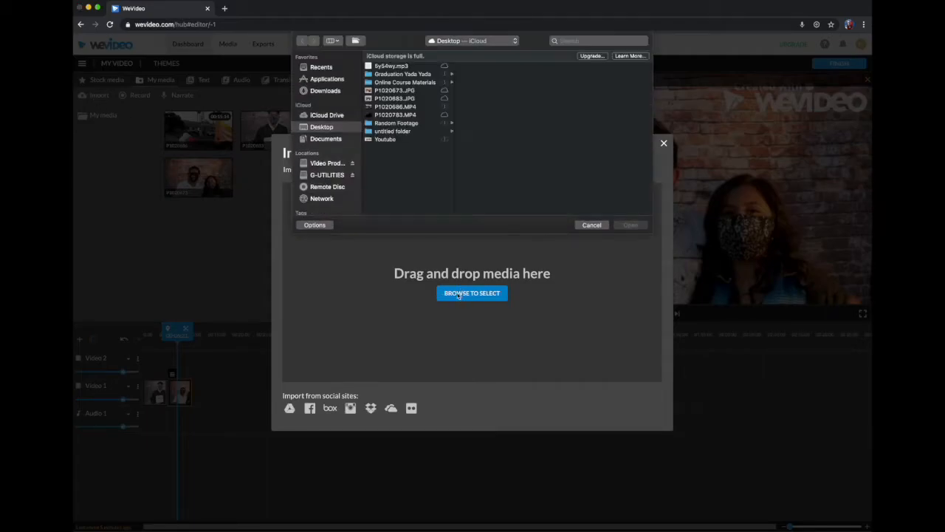
left_click(389, 66)
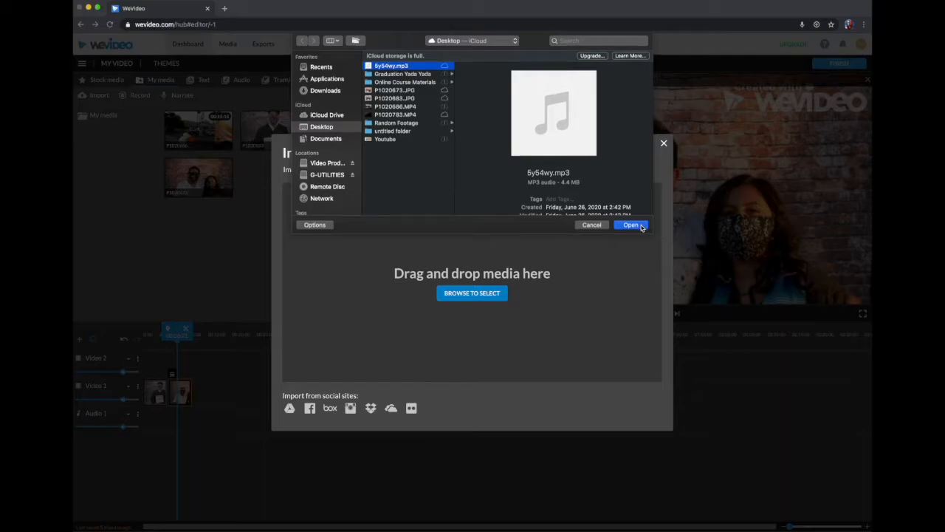
left_click(632, 225)
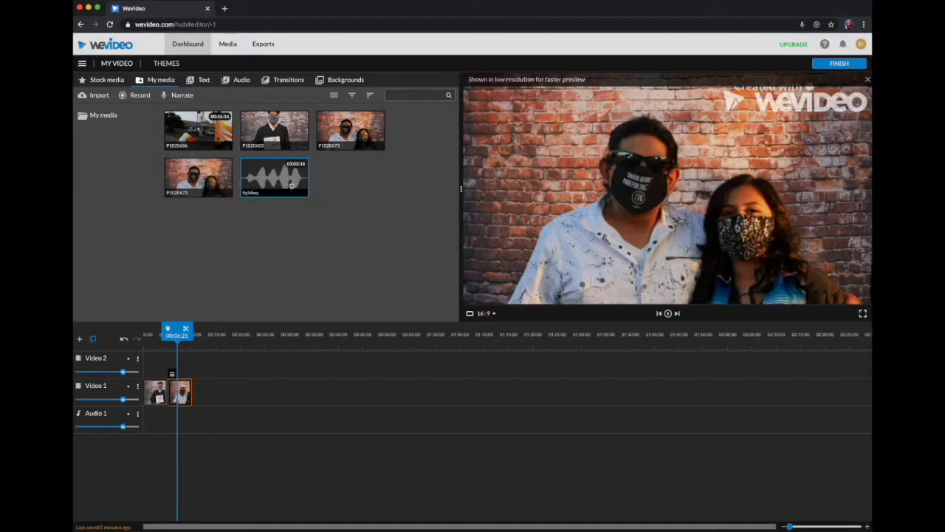
left_click_drag(270, 175, 157, 421)
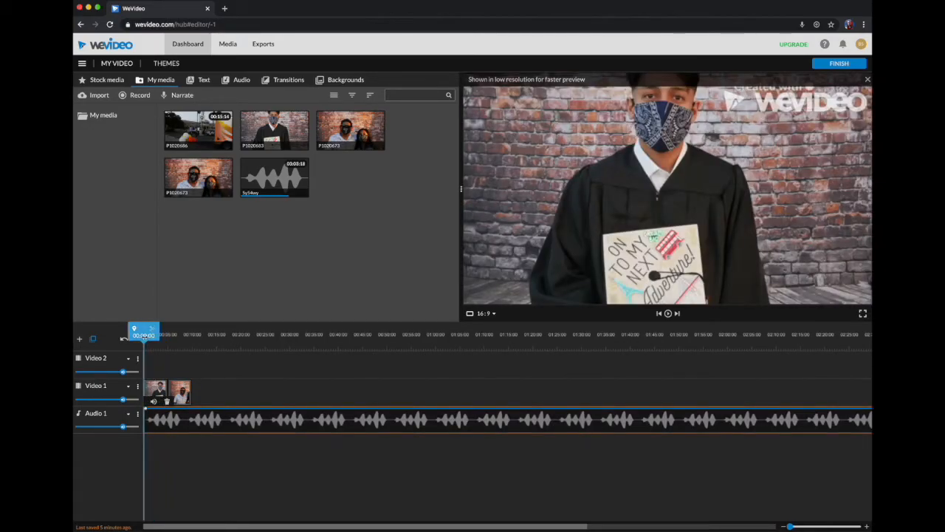
left_click(145, 346)
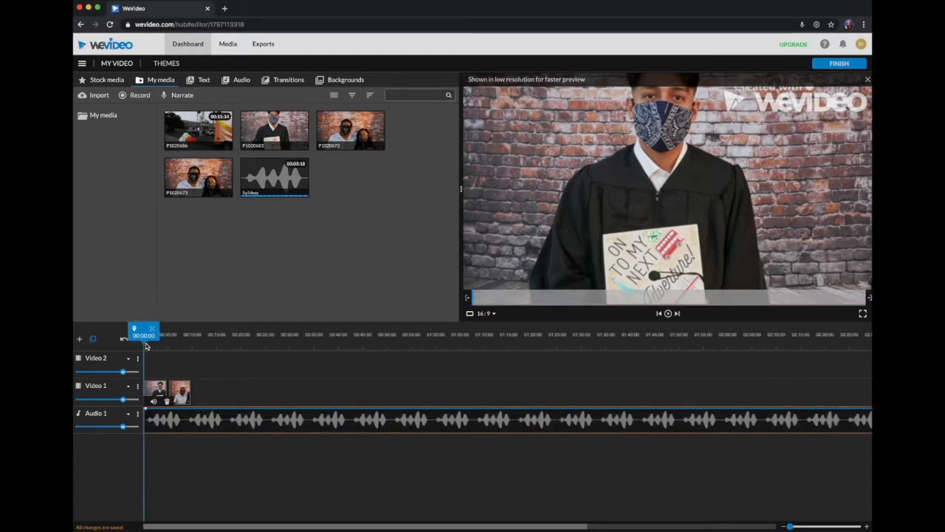
key("space")
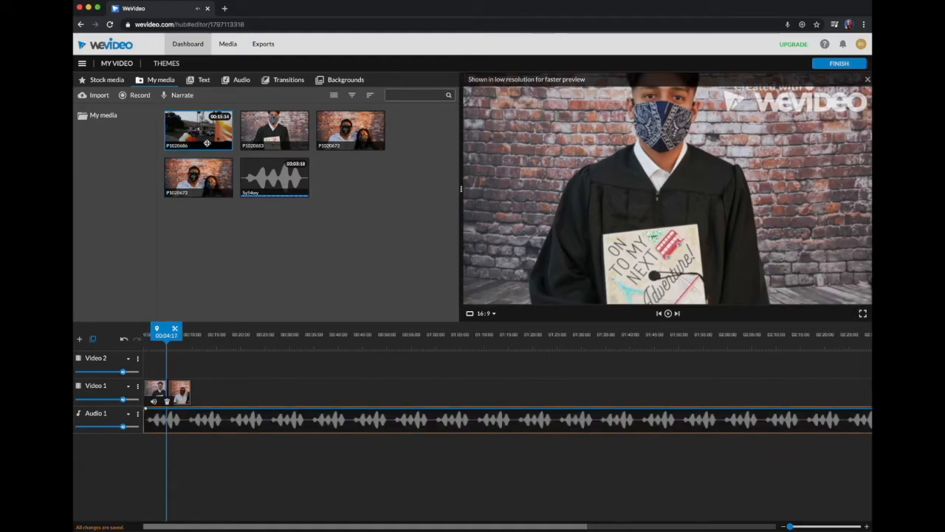
- Place the video clip P1020686 after the two photos on Video 1 and delete the music clip from Audio 1
left_click_drag(198, 132, 209, 387)
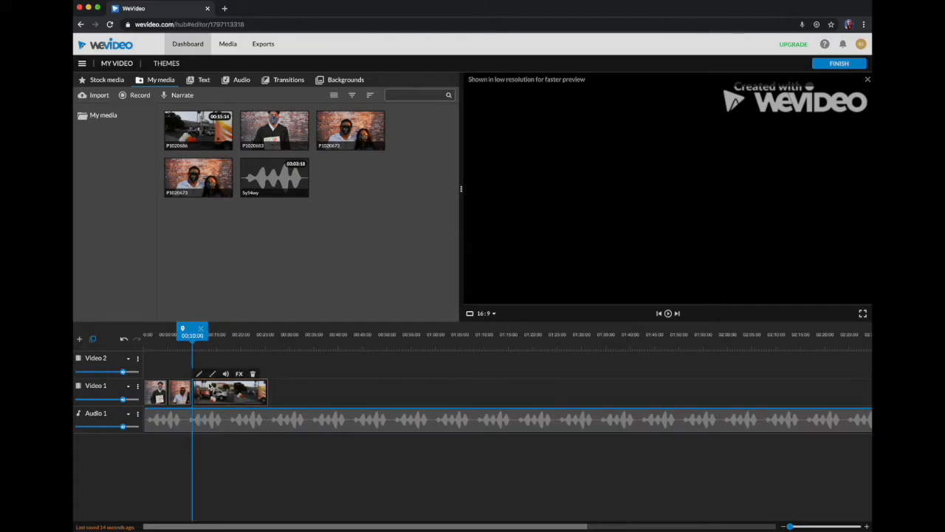
left_click_drag(193, 328, 204, 329)
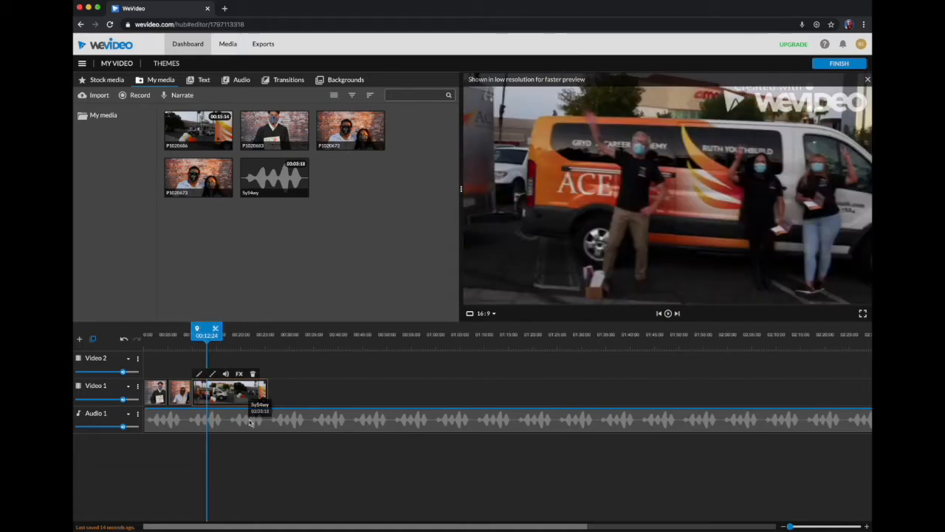
left_click(250, 422)
key("Delete")
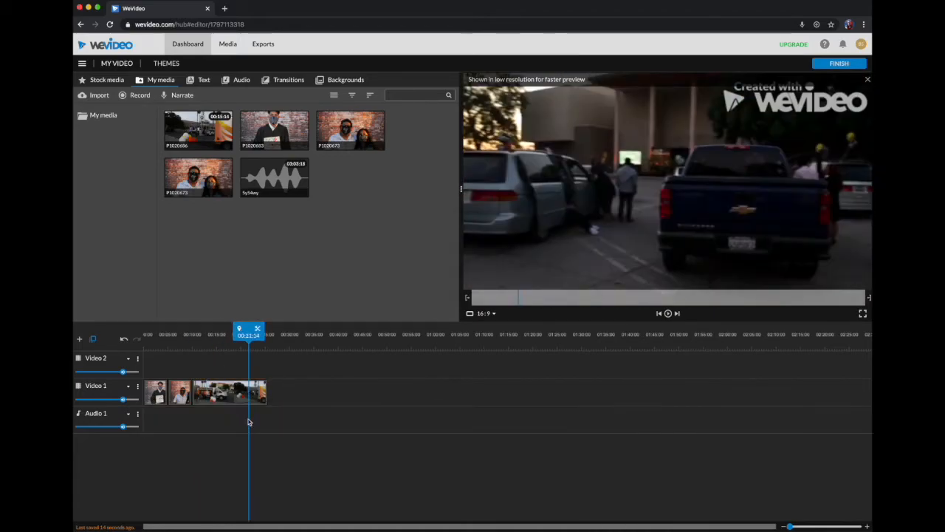
- Move the P1020686 clip to the start of the Video 2 track, above the two photos
left_click_drag(249, 330, 196, 331)
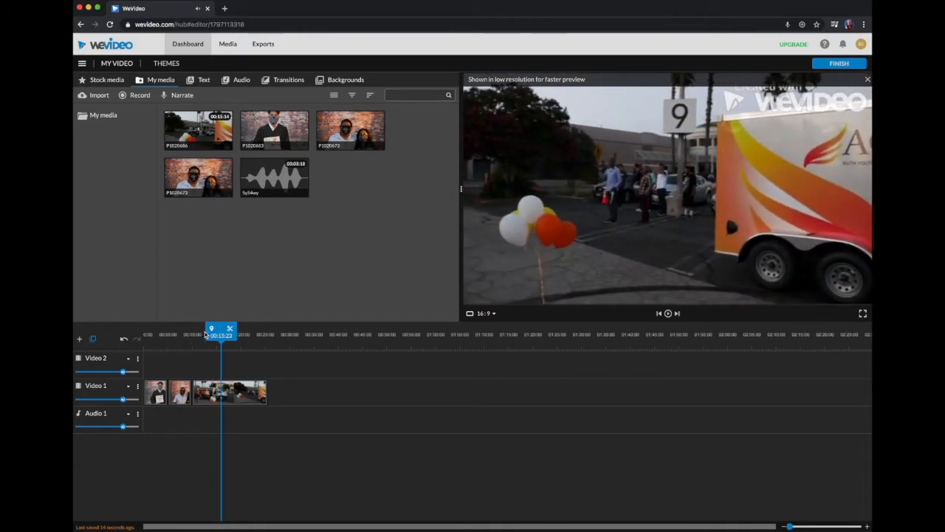
left_click_drag(220, 333, 182, 334)
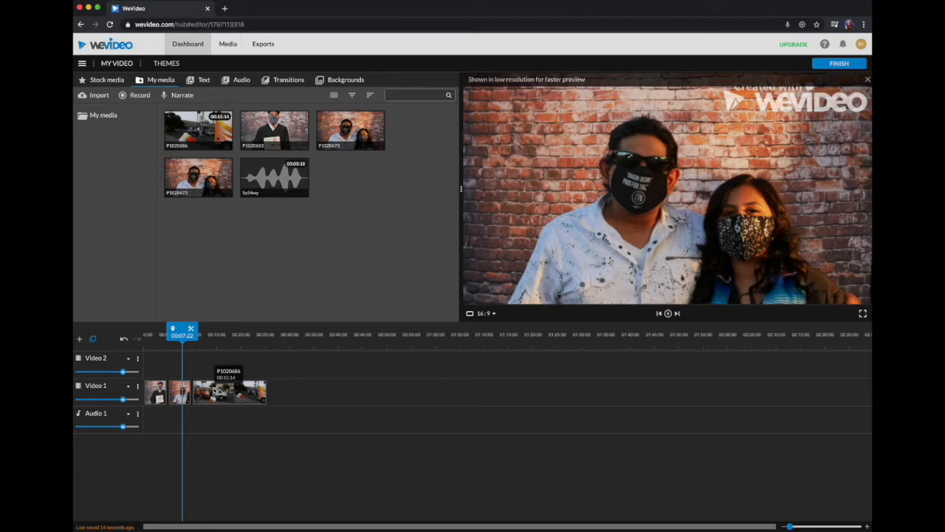
left_click_drag(214, 391, 167, 371)
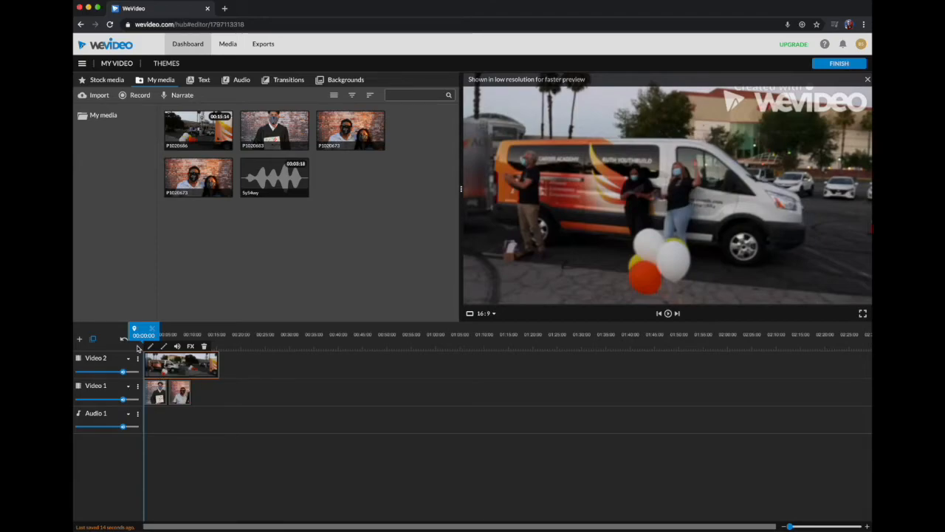
left_click_drag(139, 333, 156, 336)
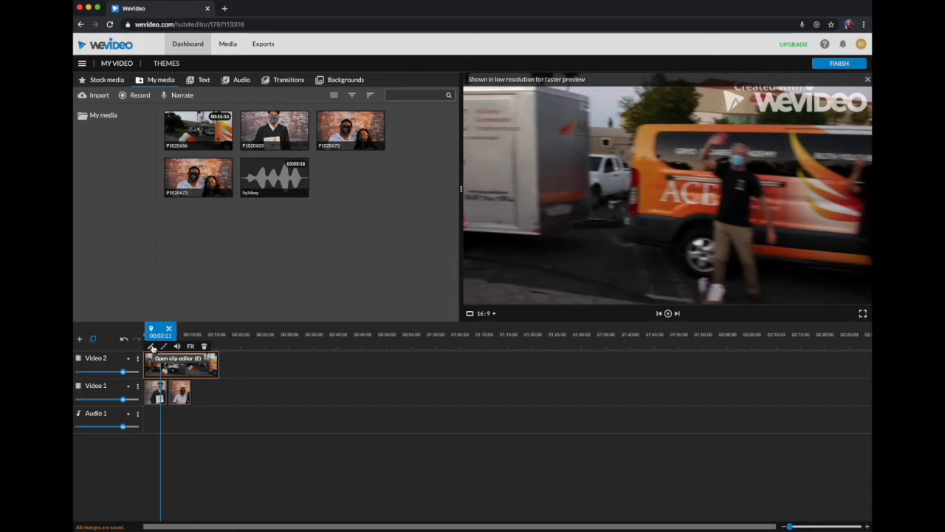
- Scale the P1020686 clip to 0.32, position it at x 94, y 47 in the frame's upper-left area, and save the changes
left_click(152, 347)
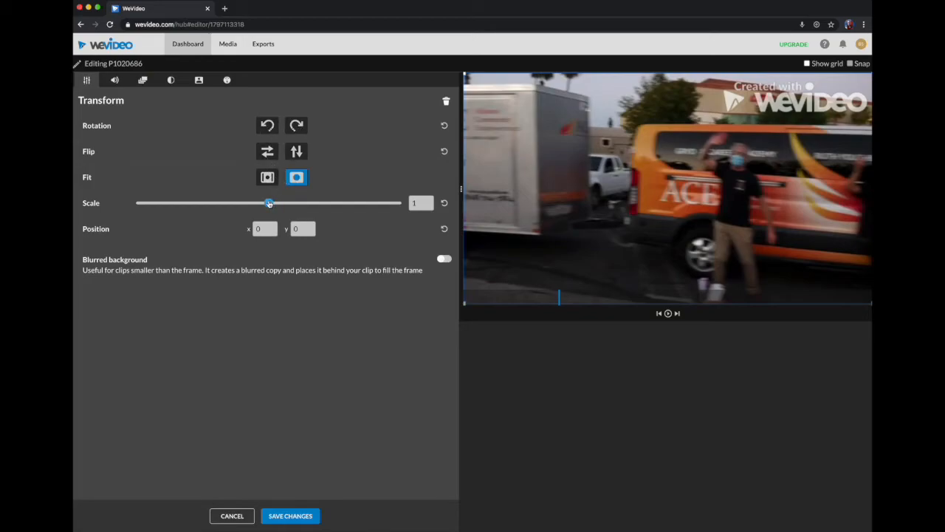
left_click_drag(268, 203, 209, 205)
left_click_drag(597, 190, 576, 155)
left_click_drag(714, 221, 667, 195)
left_click_drag(627, 169, 575, 130)
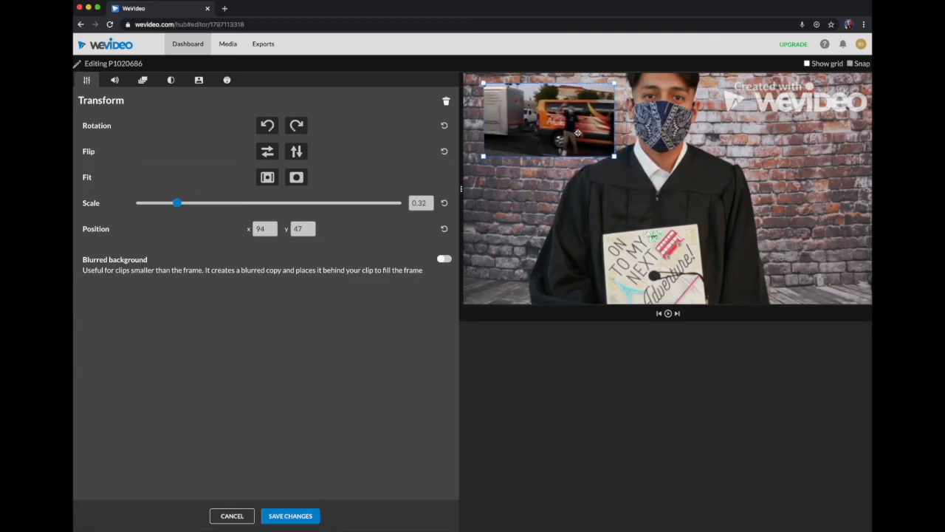
left_click(290, 515)
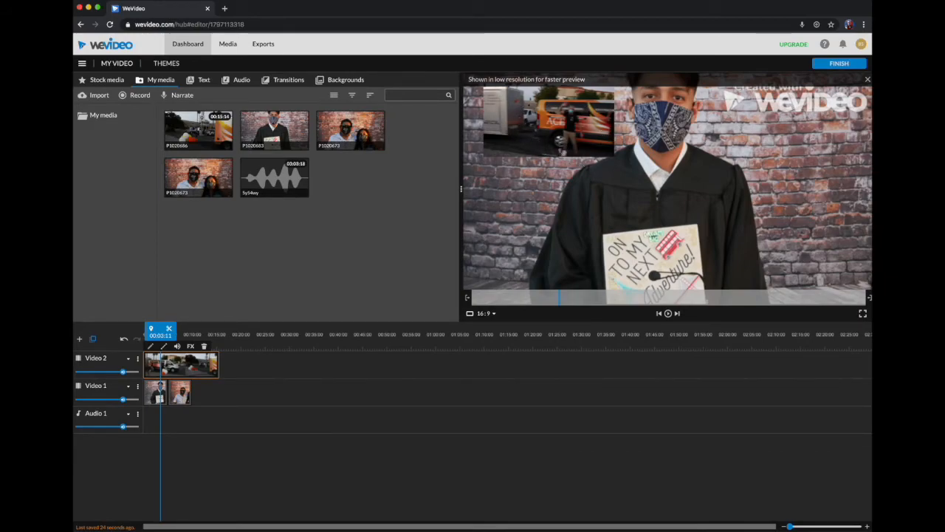
- Play the picture-in-picture sequence from the start and split the Video 2 clip at about 6 seconds, over the second photo
left_click_drag(160, 330, 137, 332)
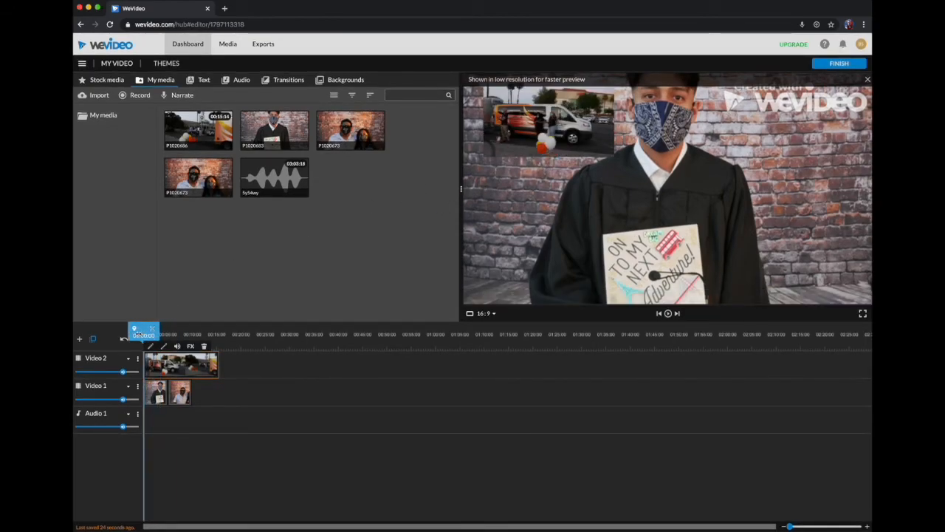
key("space")
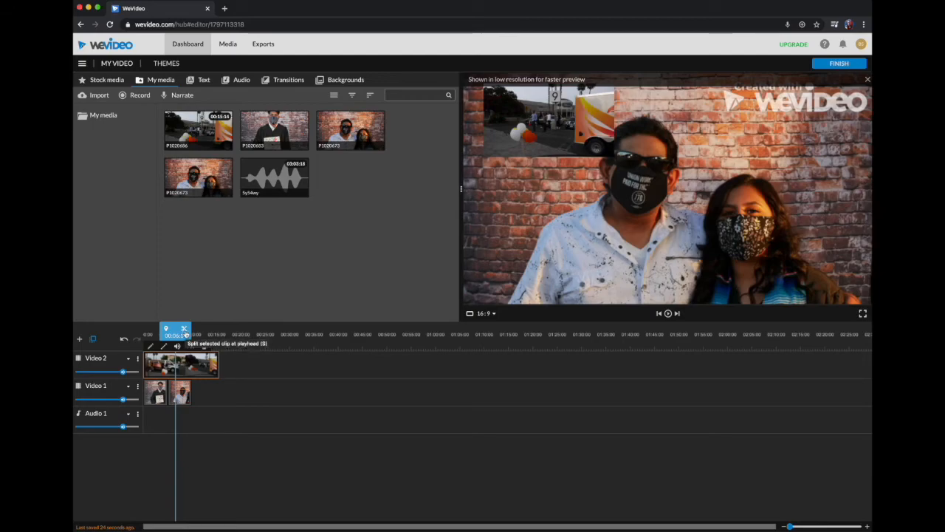
left_click(185, 329)
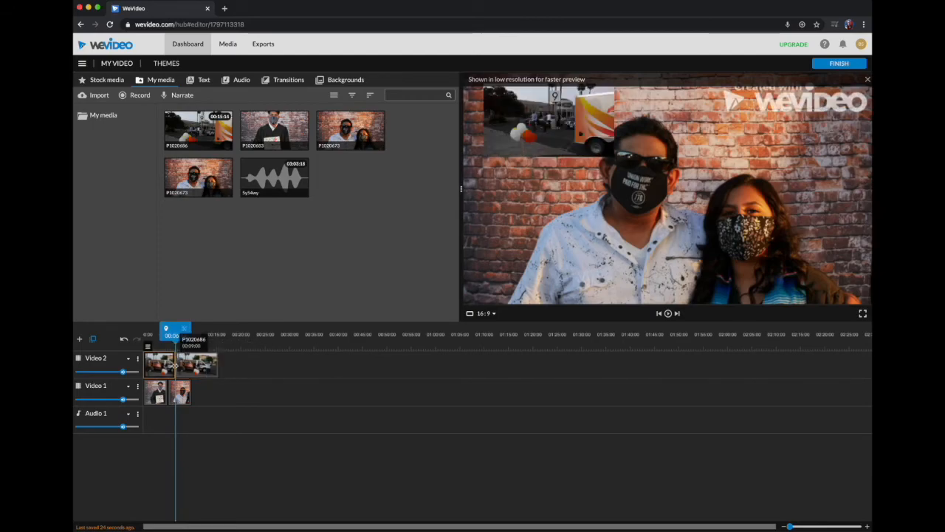
left_click_drag(175, 330, 217, 333)
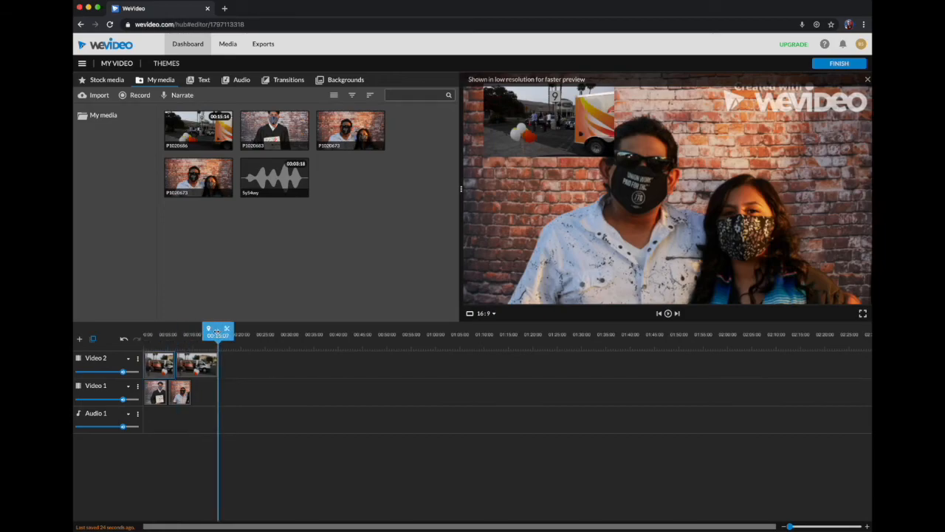
- Delete the second part of the split P1020686 clip from the Video 2 track
left_click(188, 368)
left_click(162, 368)
left_click(186, 368)
left_click(160, 368)
left_click(184, 367)
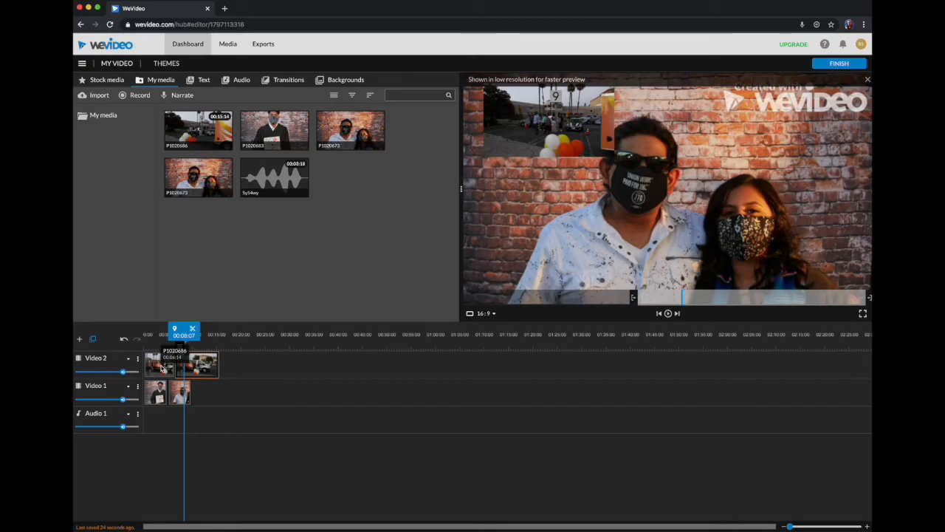
key("Delete")
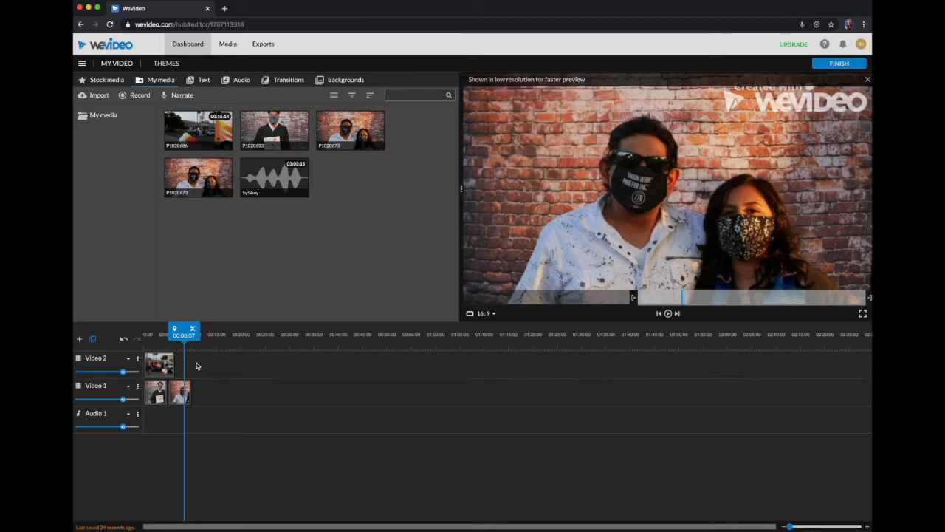
- Place the Trailer - the Cut motion title on Video 2 after the remaining clip and preview it over the second photo
left_click_drag(183, 333, 170, 336)
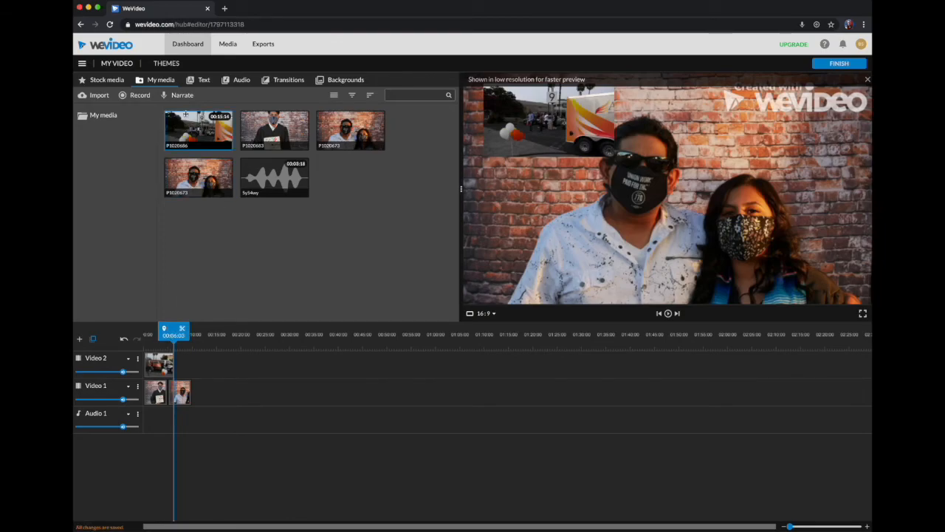
left_click(199, 80)
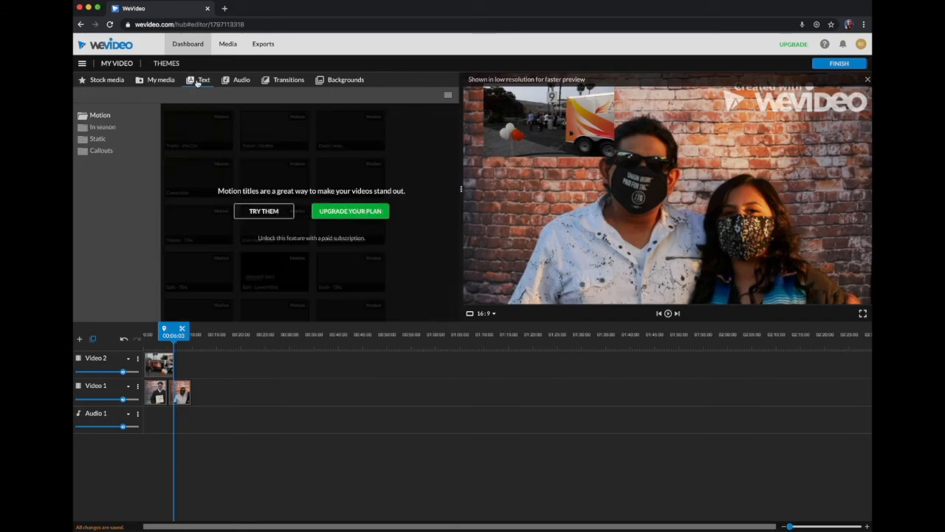
left_click(279, 215)
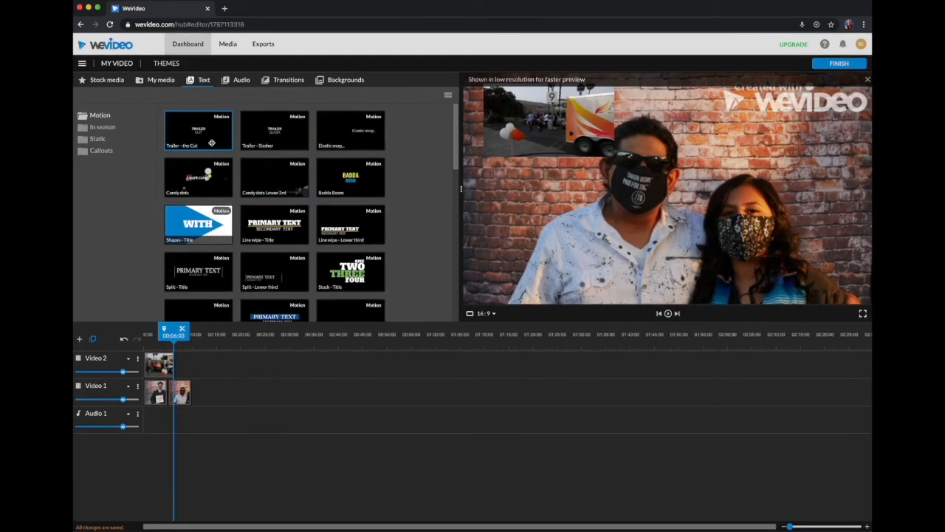
left_click_drag(185, 135, 184, 362)
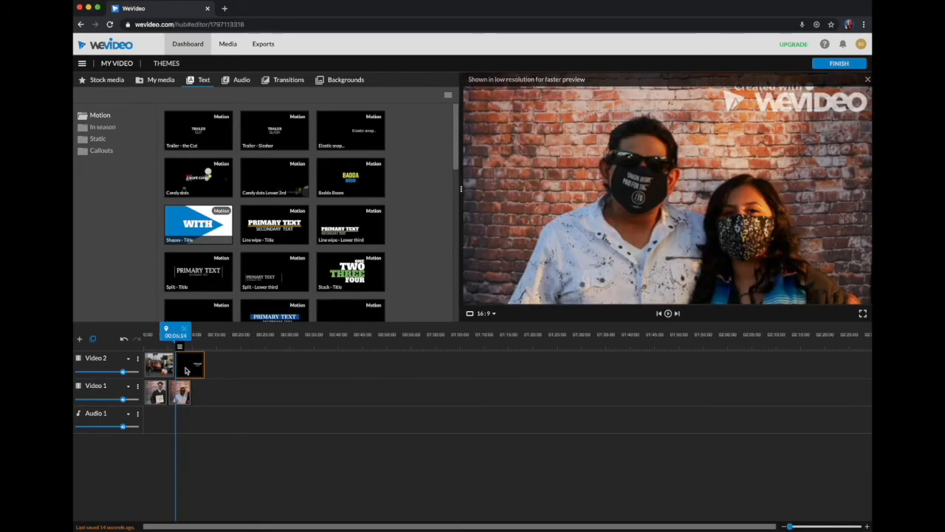
left_click_drag(176, 336, 187, 336)
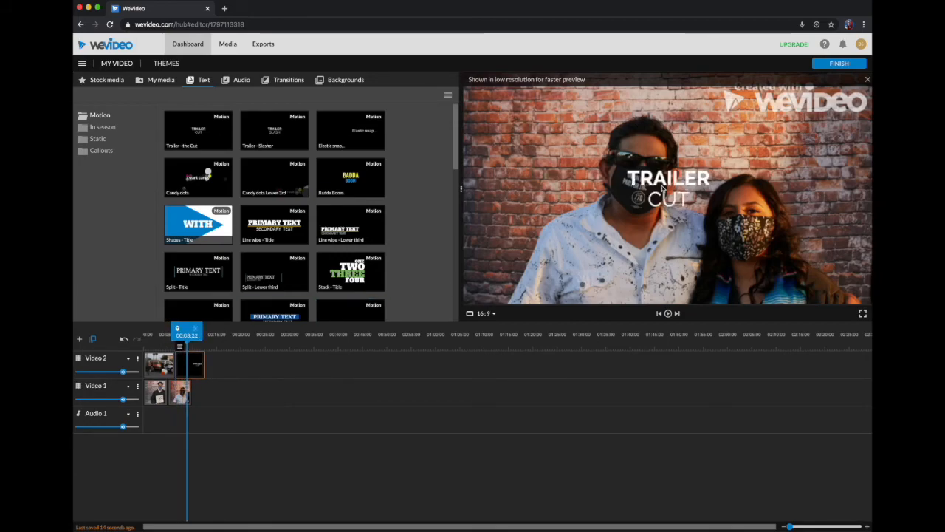
- Change the first line of the Trailer - the Cut title to "Hip Clips" and save the changes
double_click(198, 362)
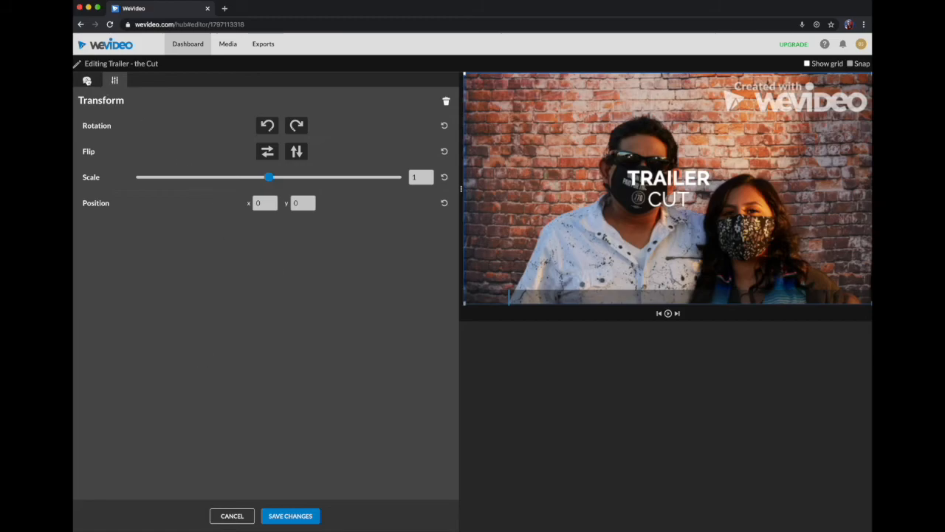
left_click(87, 81)
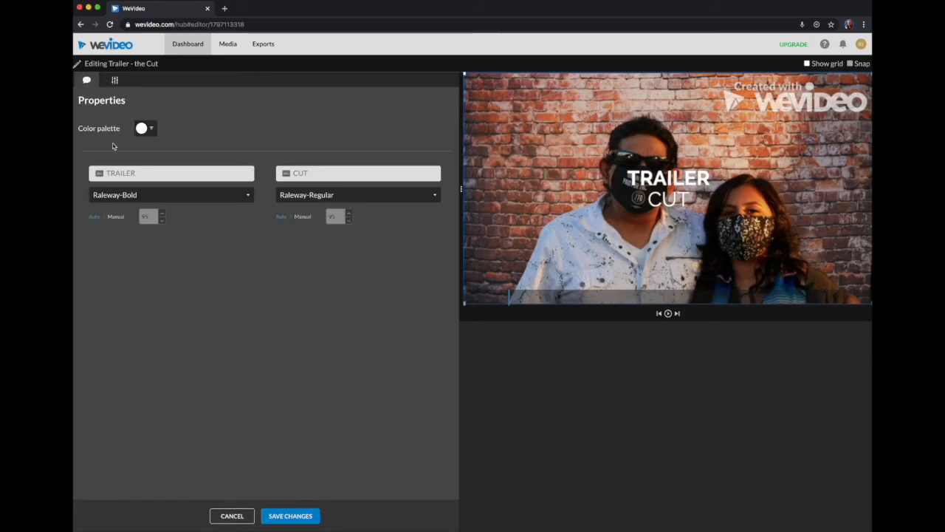
left_click_drag(142, 174, 110, 173)
type("Hip Clips")
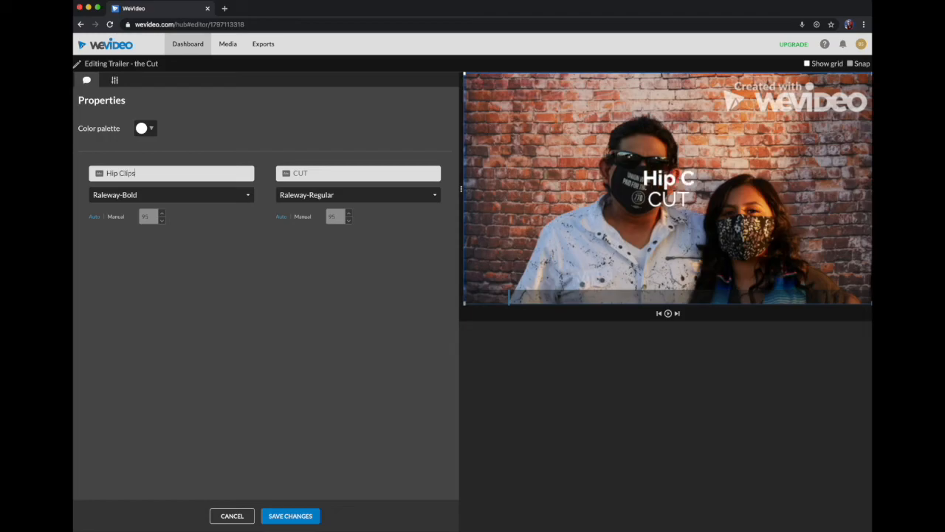
left_click(294, 515)
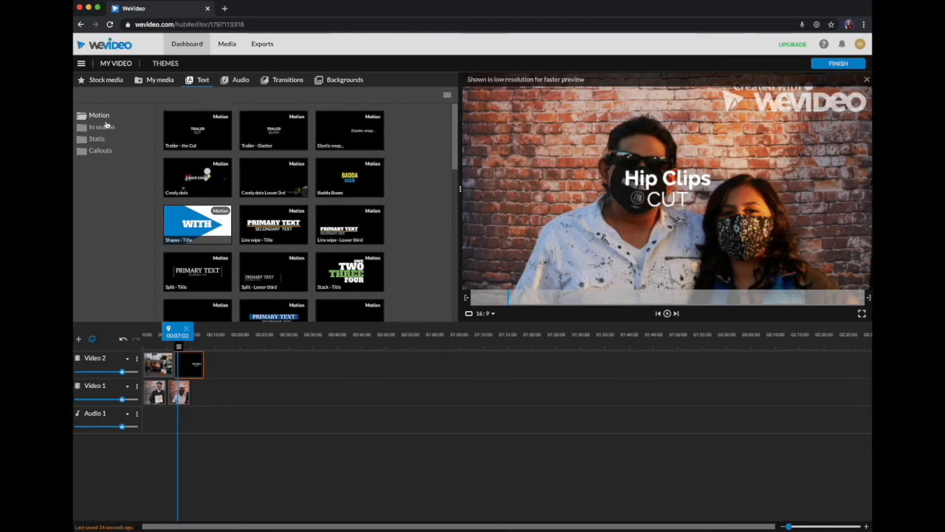
- Examine the webcam and screen recording options and the voice narration recorder, closing each without recording
left_click(142, 80)
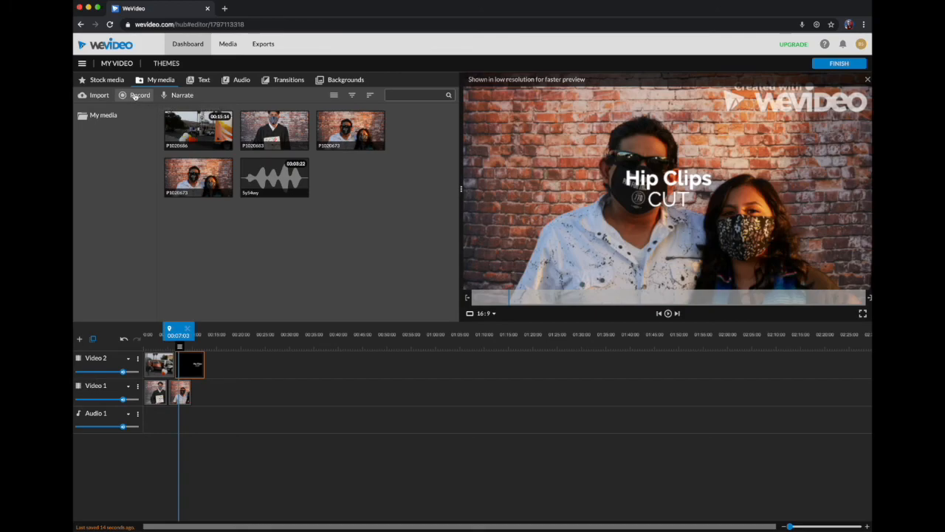
left_click(137, 95)
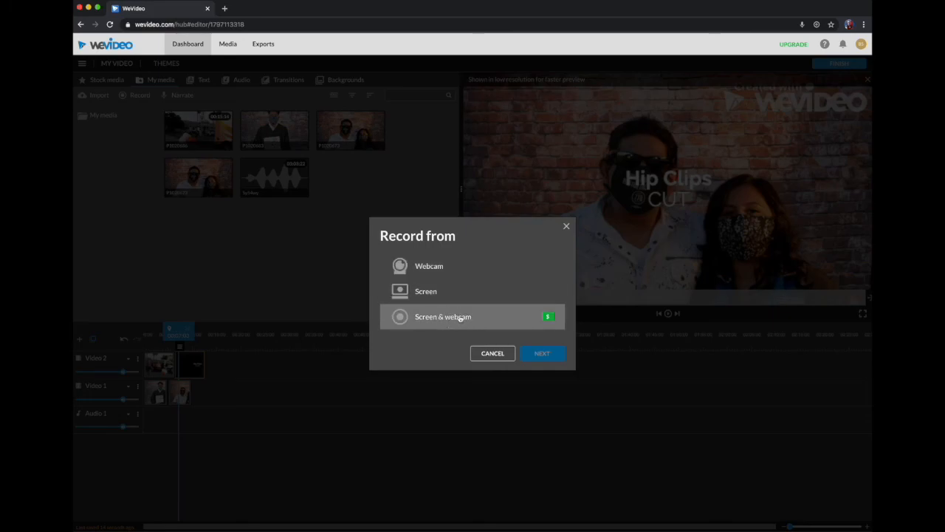
left_click(492, 353)
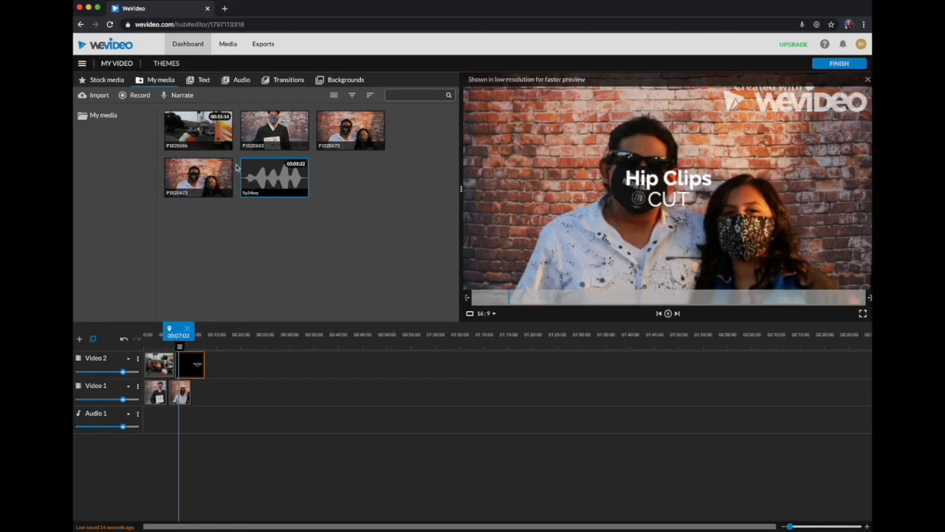
left_click(189, 101)
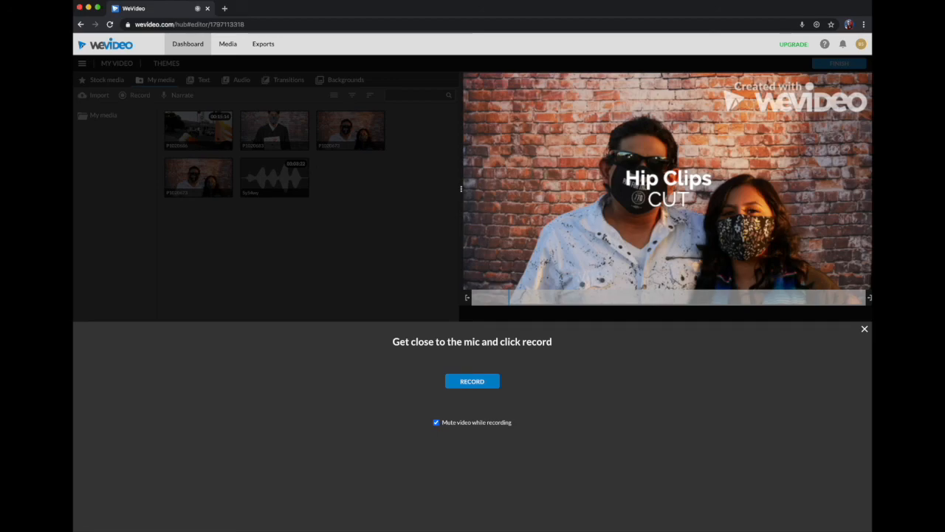
left_click(865, 330)
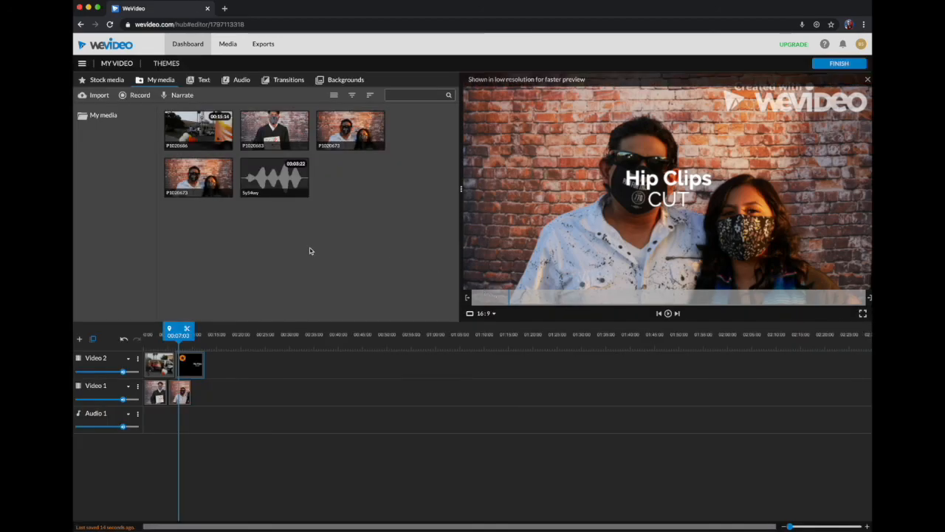